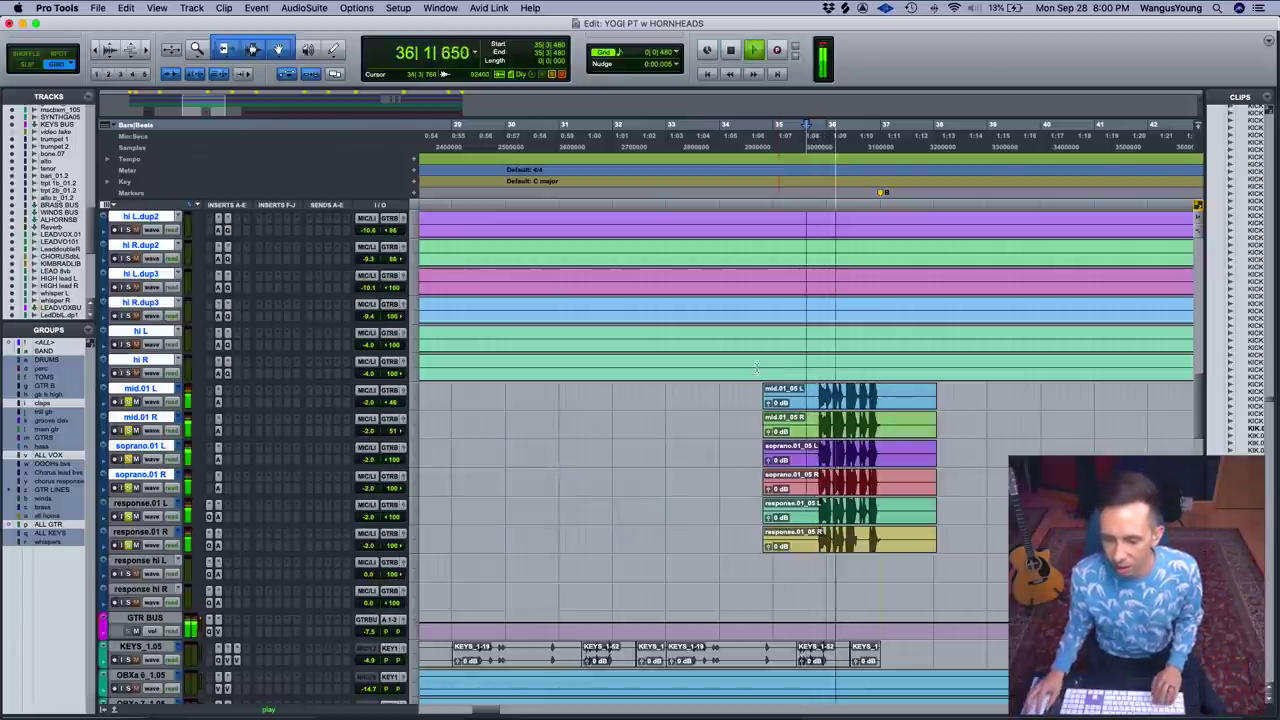
- Play back the mid, soprano and response guitar clips around bar 36 and examine their waveforms up close
key("super+bracketright")
key("super+bracketright")
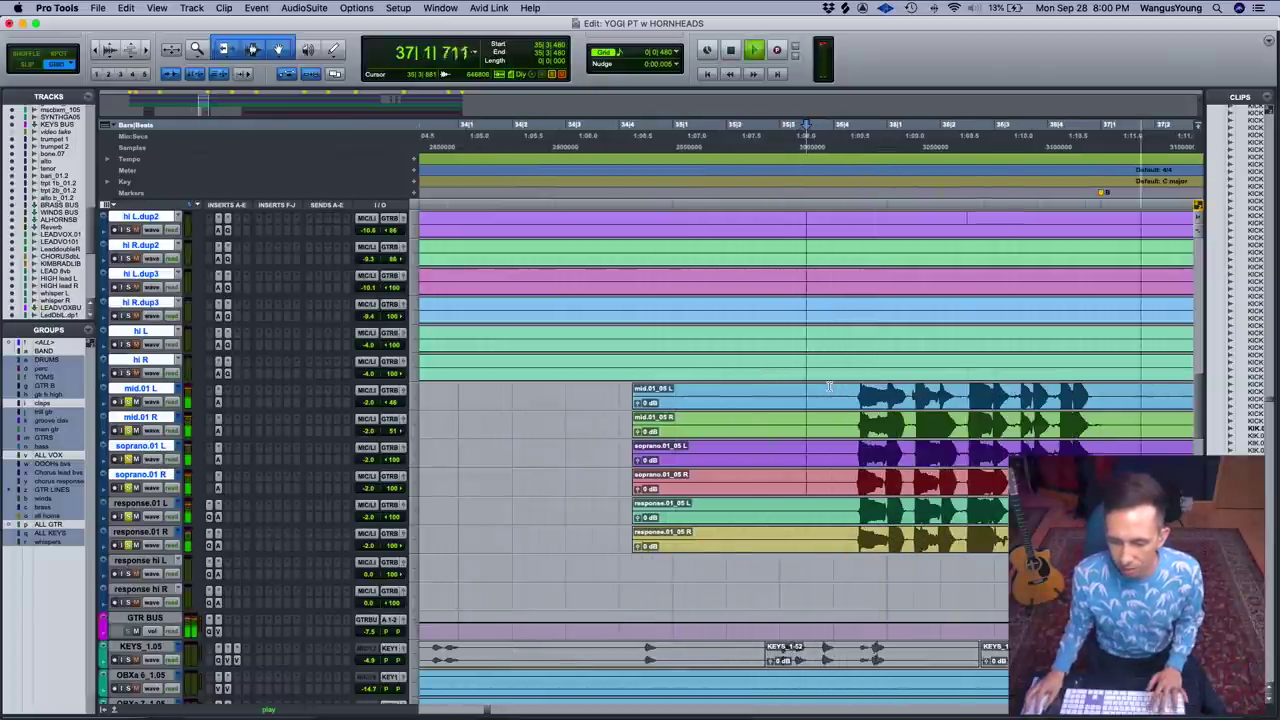
key("space")
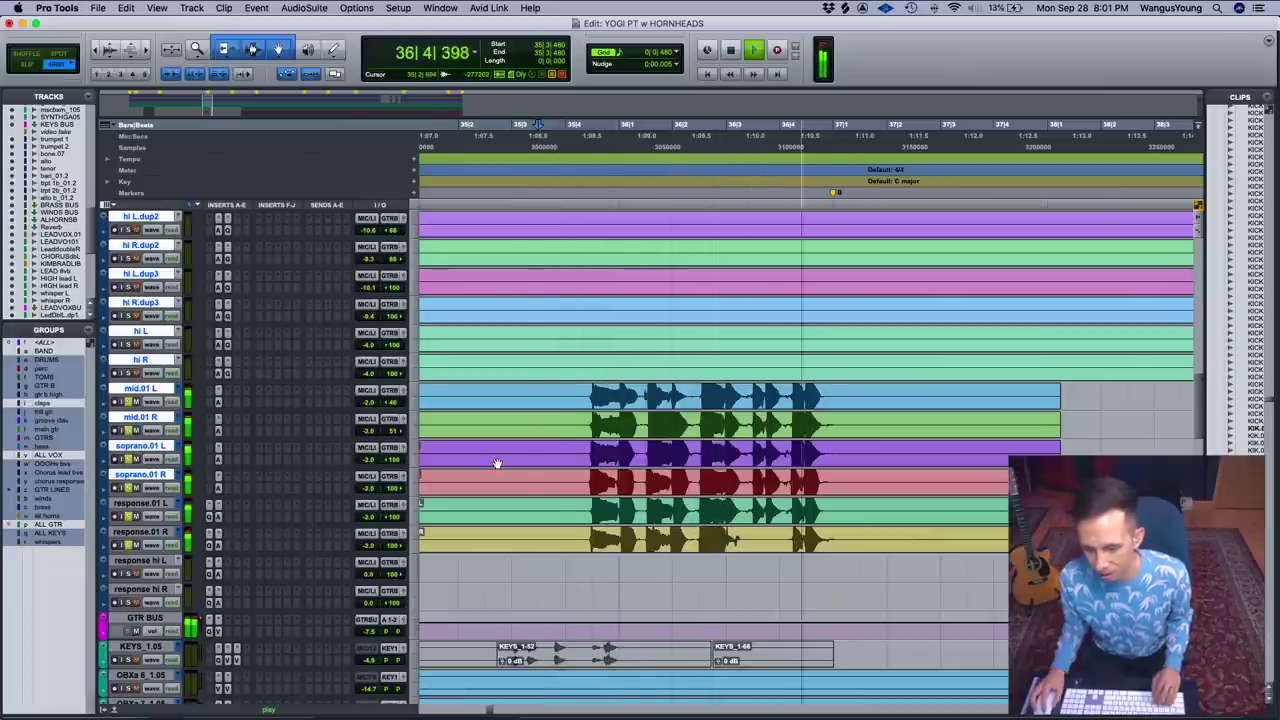
key("super+bracketright")
key("super+bracketright")
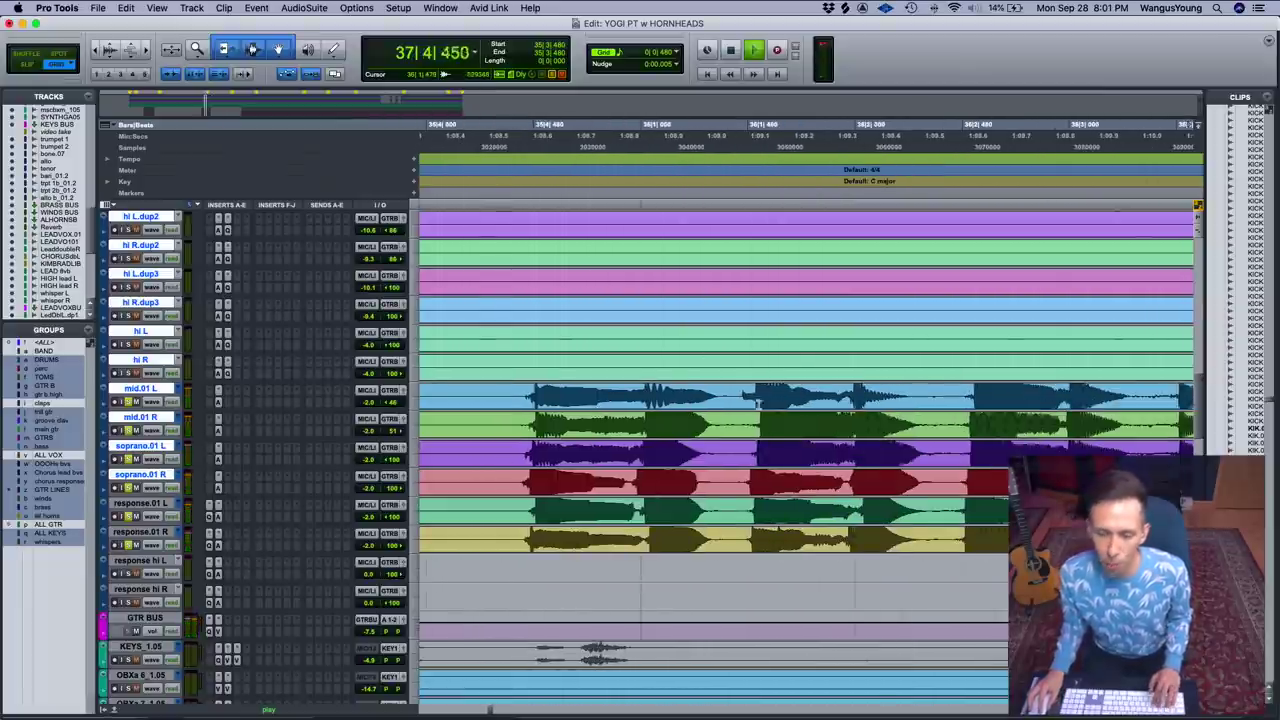
key("super+bracketleft")
key("super+bracketleft")
key("super+bracketleft")
key("super+bracketleft")
key("super+bracketleft")
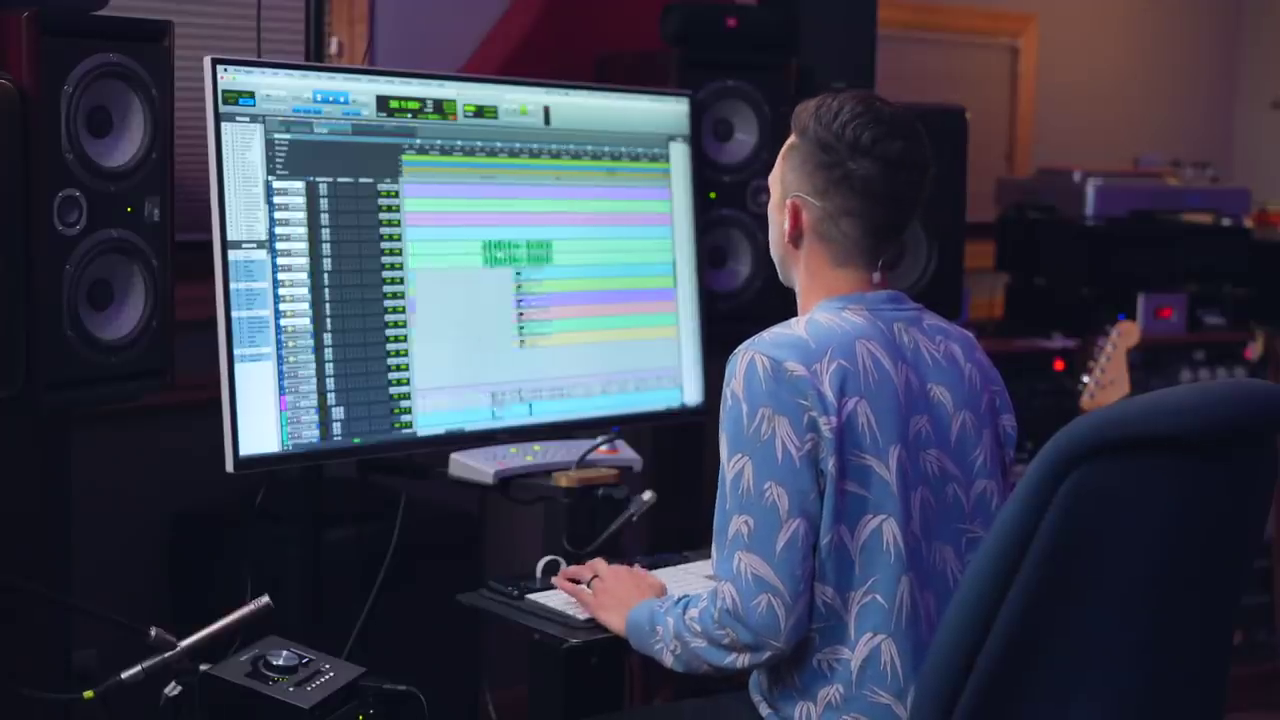
- Play the SOLO section into Solo with head and follow the hi, mid, soprano and response guitar tracks
key("super+bracketleft")
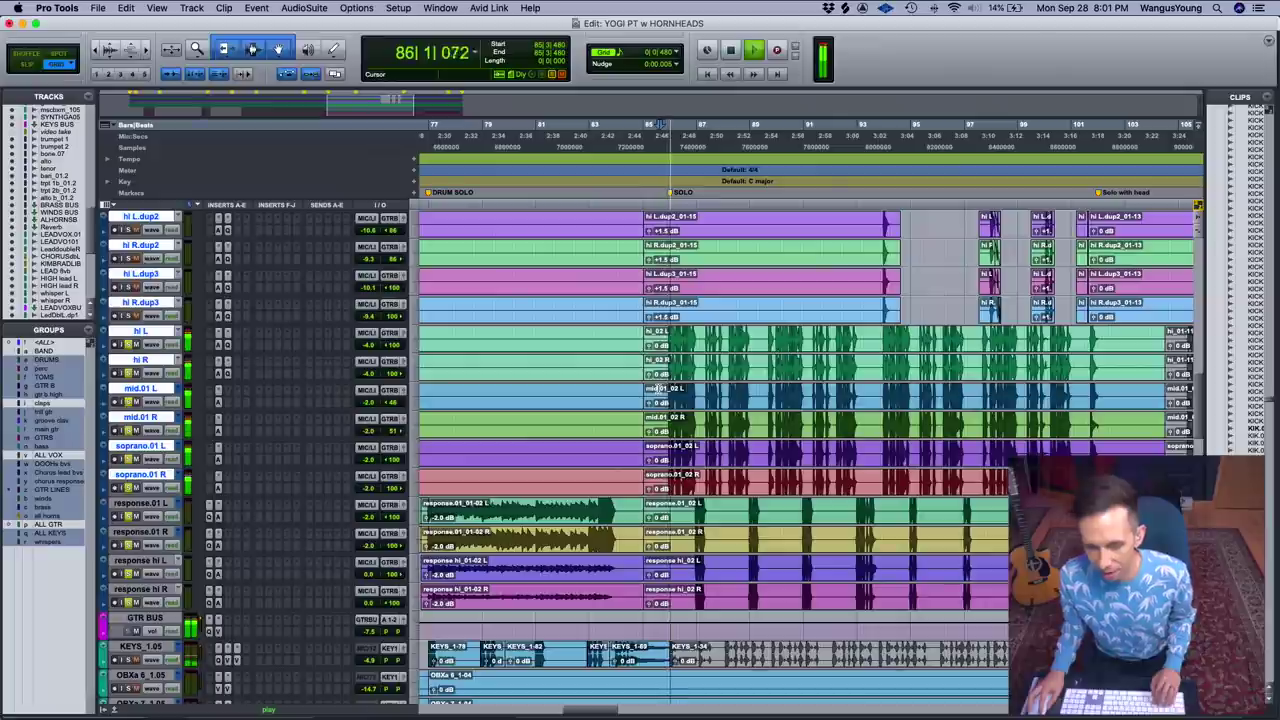
key("super+bracketright")
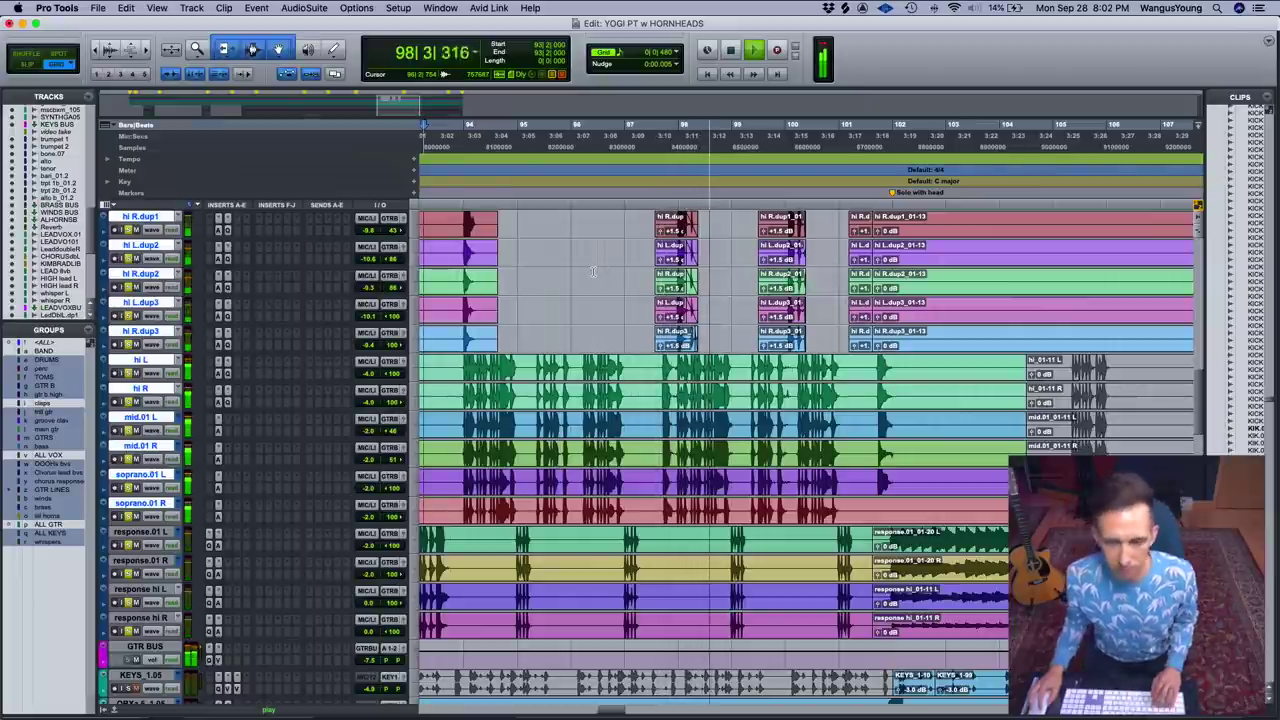
scroll(593, 271, "right", 3)
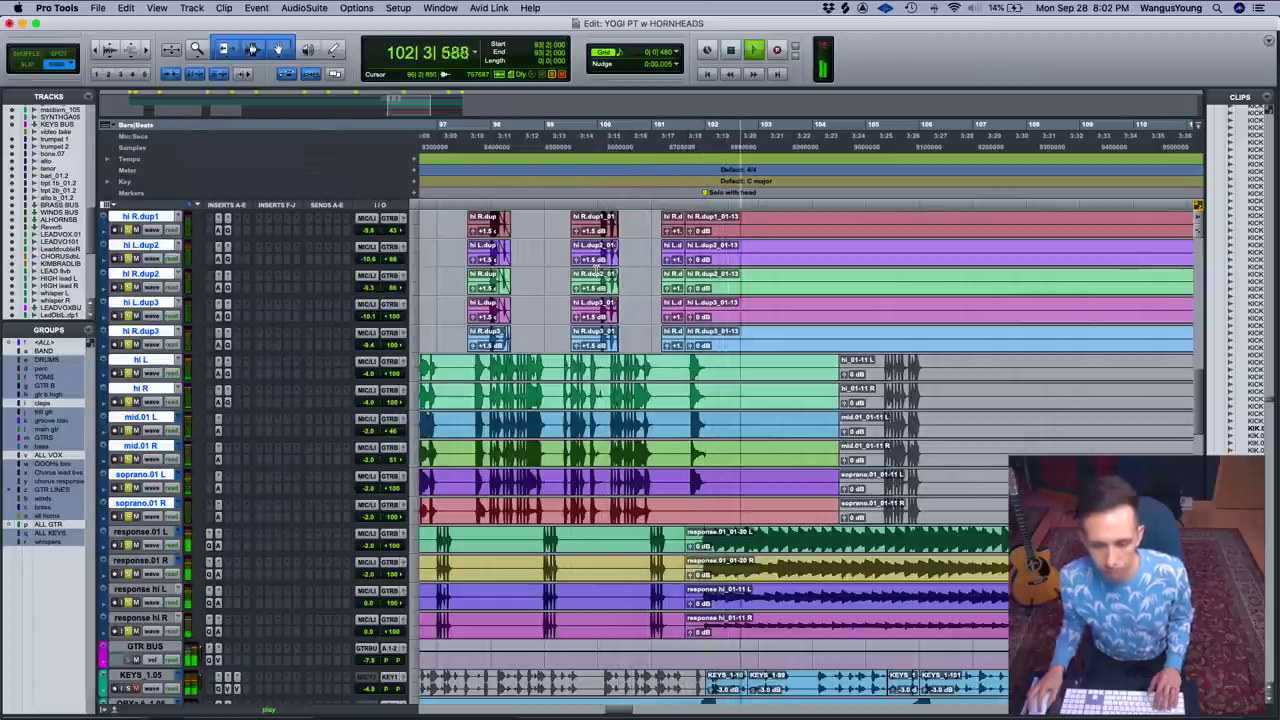
key("r")
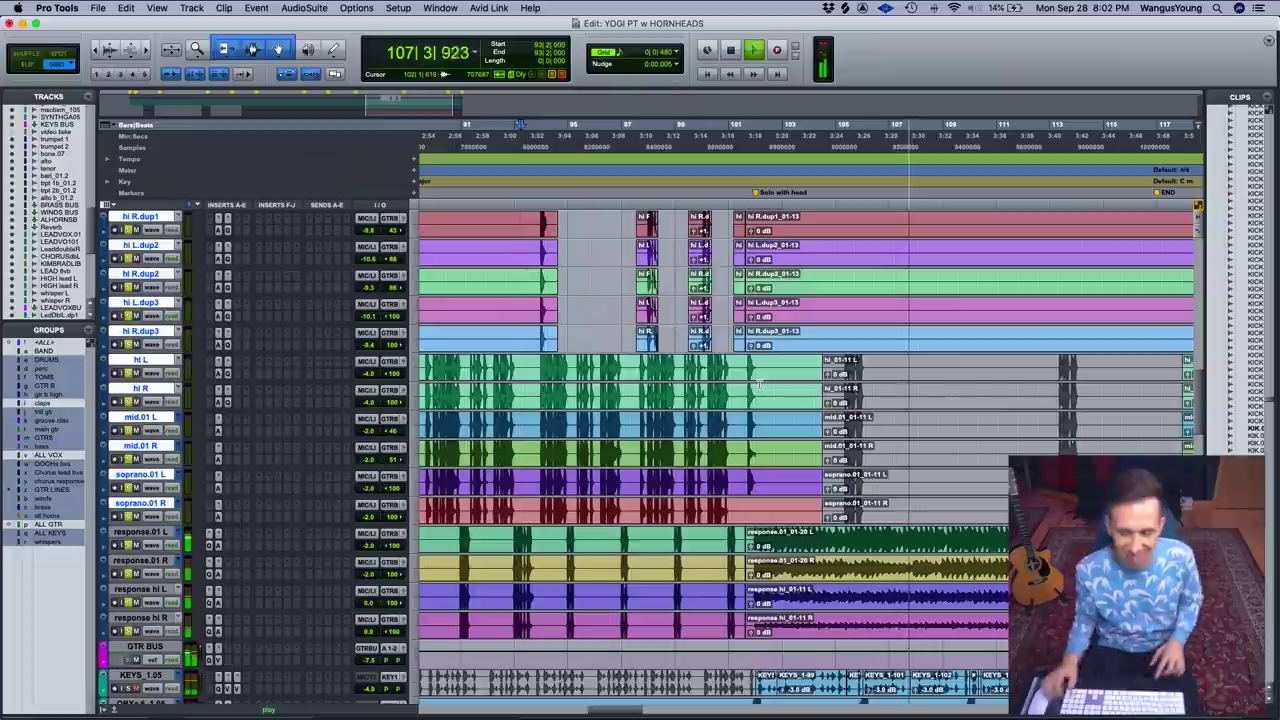
scroll(765, 372, "right", 5)
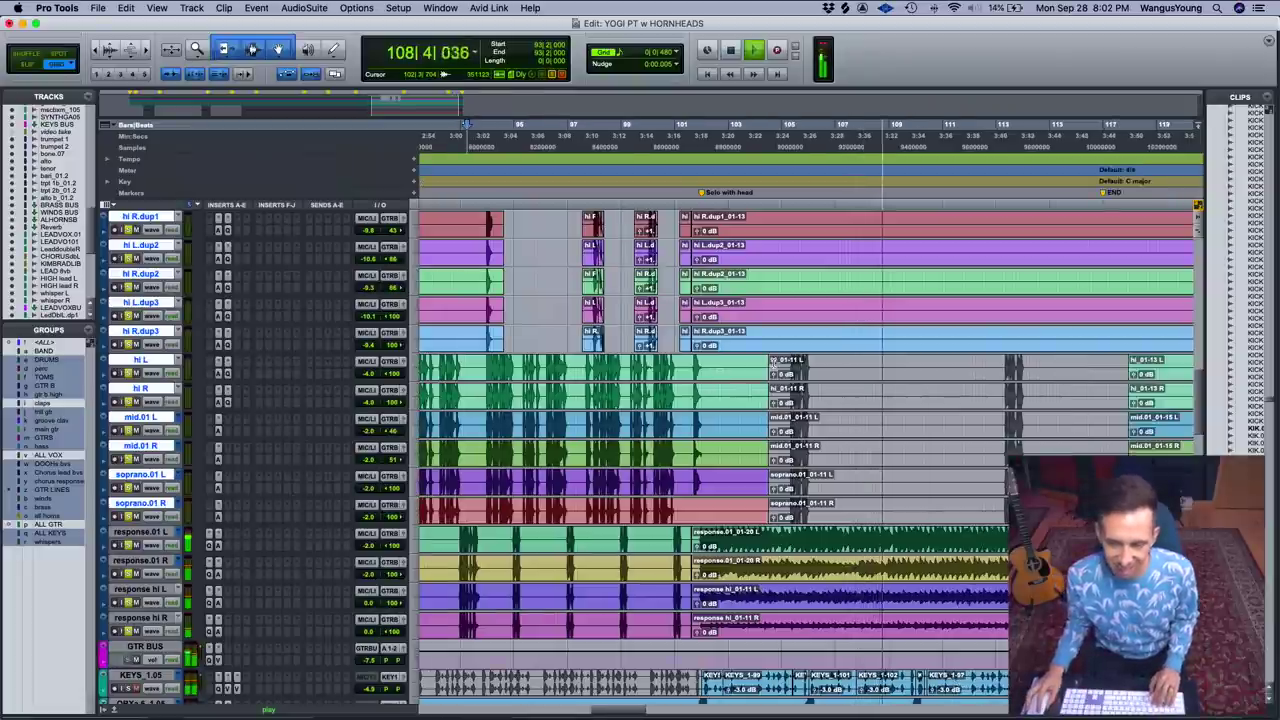
scroll(772, 362, "right", 1)
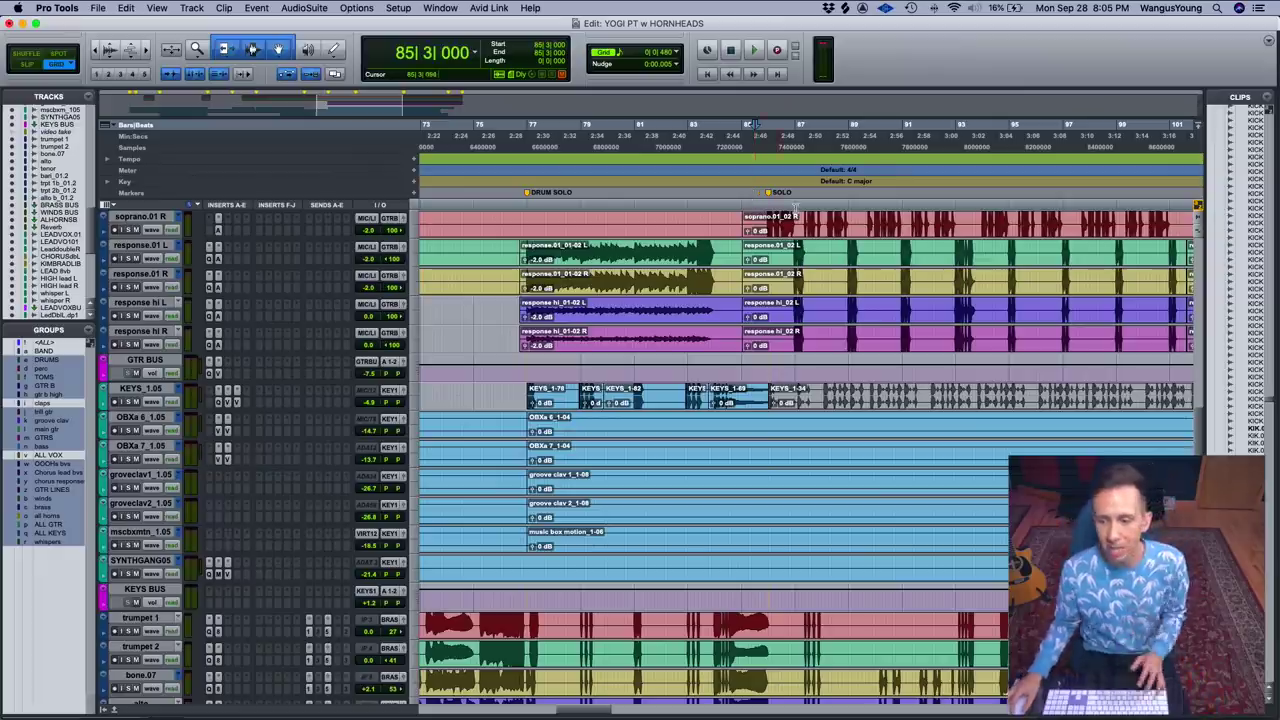
- Place the playback position at 10|4|480, just before the top marker, and play the keyboard tracks through section A
scroll(828, 300, "down", 5)
scroll(828, 300, "right", 5)
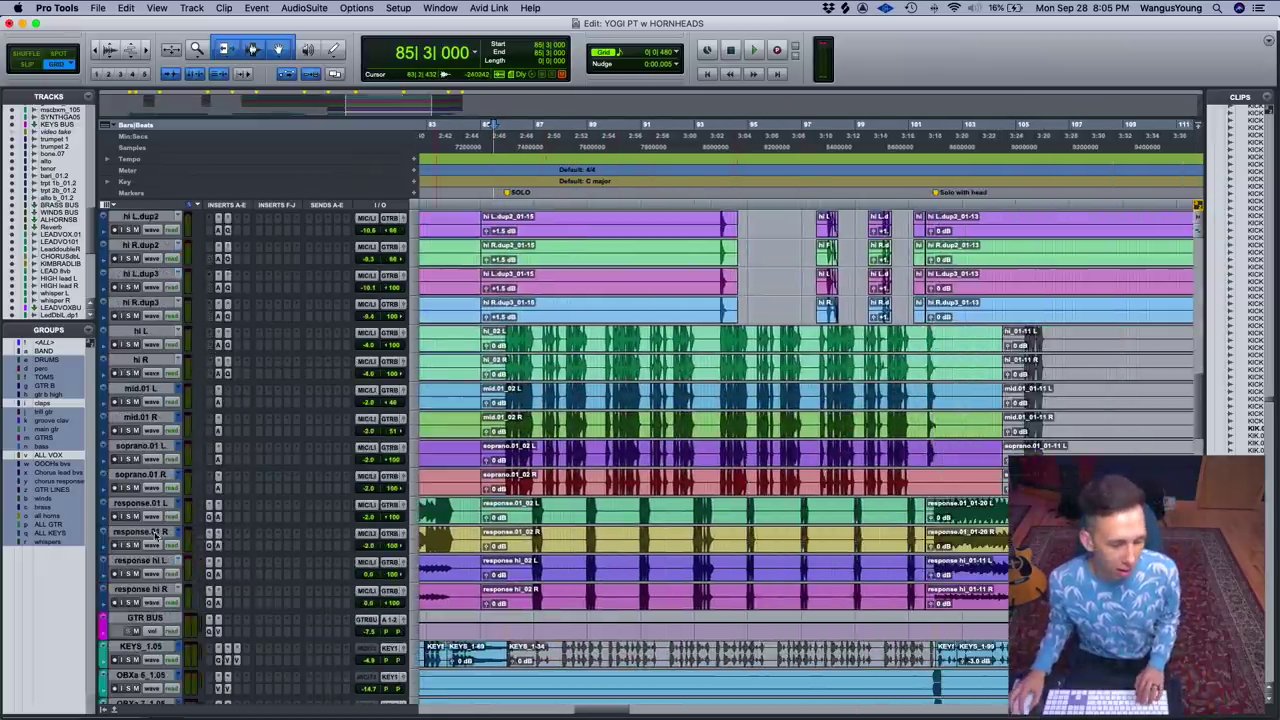
scroll(152, 500, "up", 10)
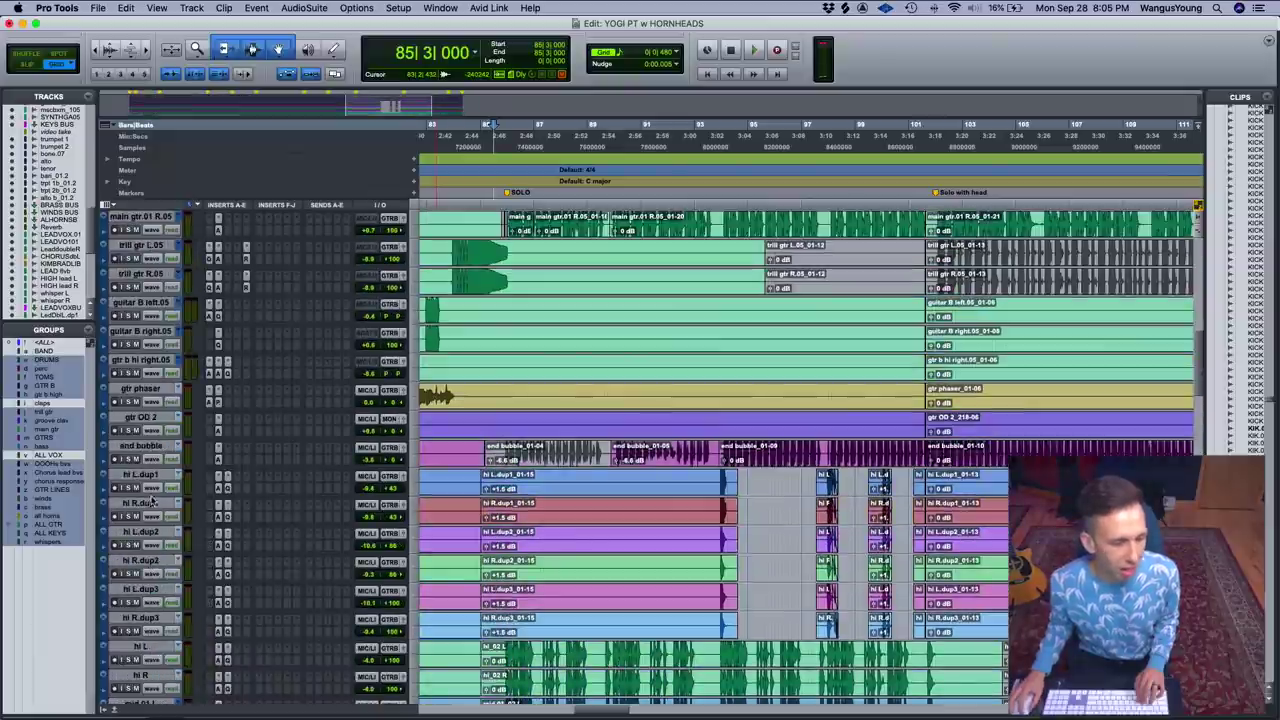
scroll(683, 404, "down", 10)
key("super+bracketleft")
key("super+bracketleft")
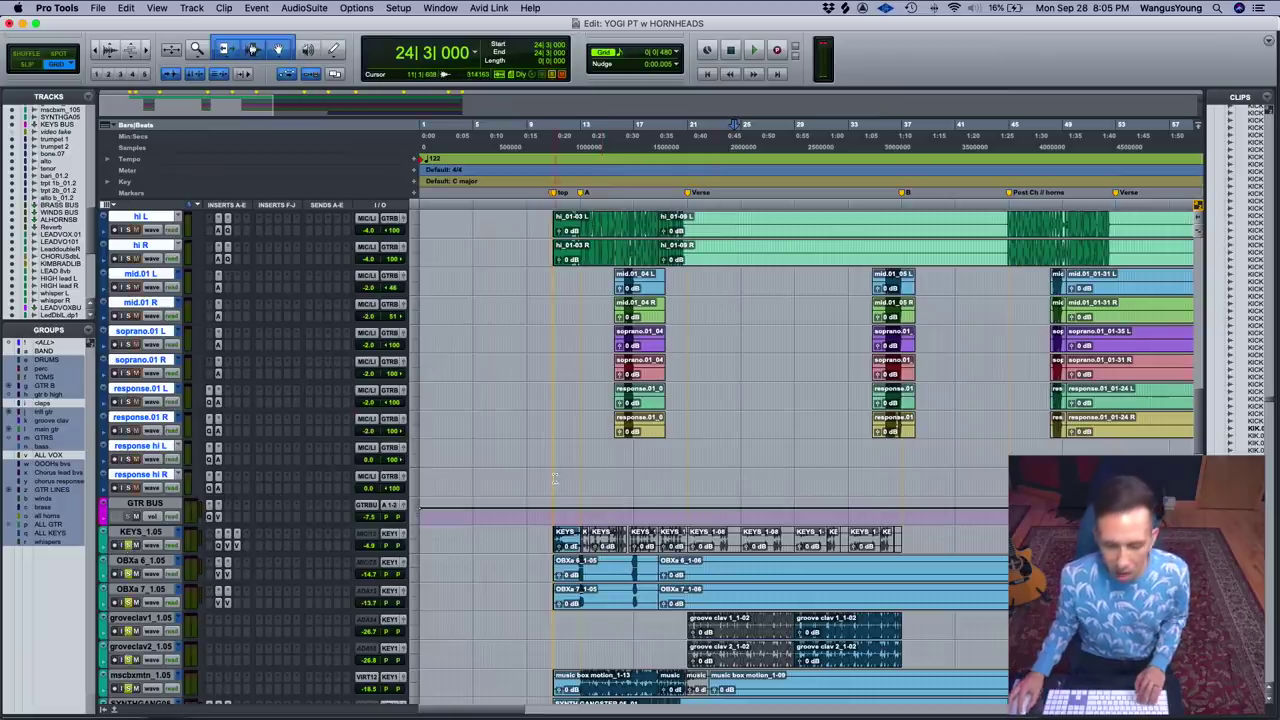
left_click(553, 472)
key("super+bracketright")
key("super+bracketright")
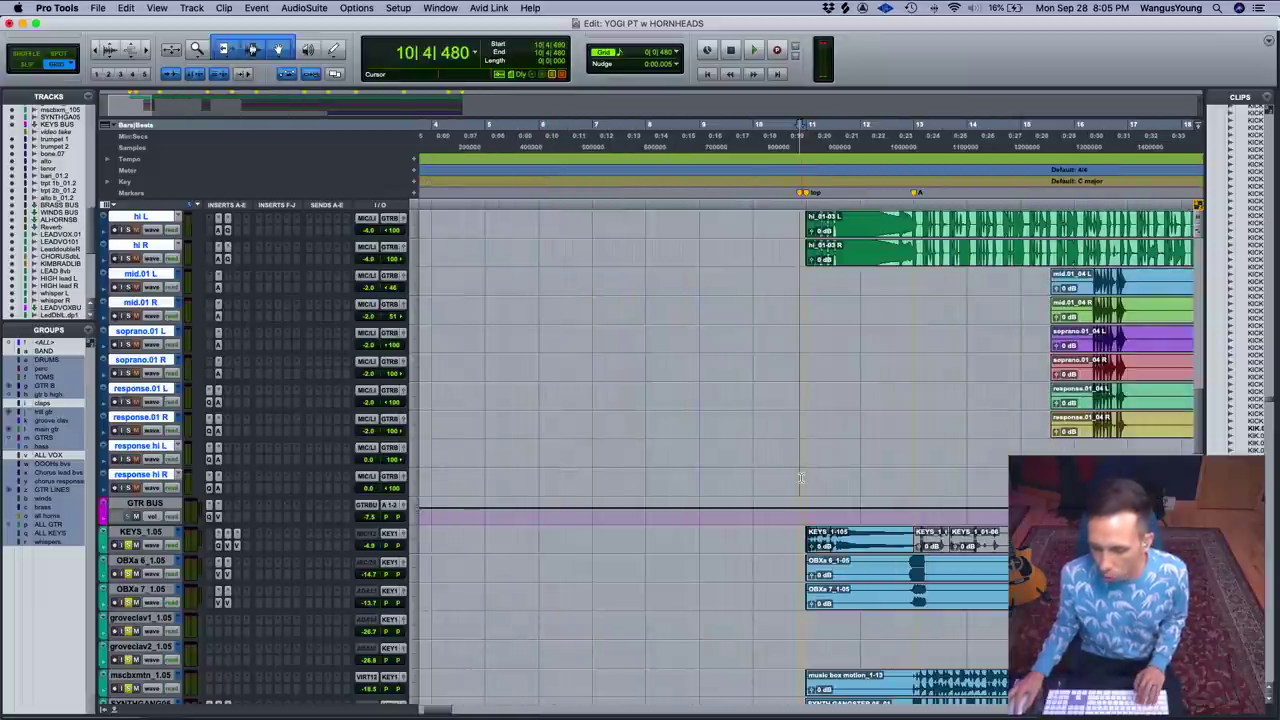
key("super+bracketright")
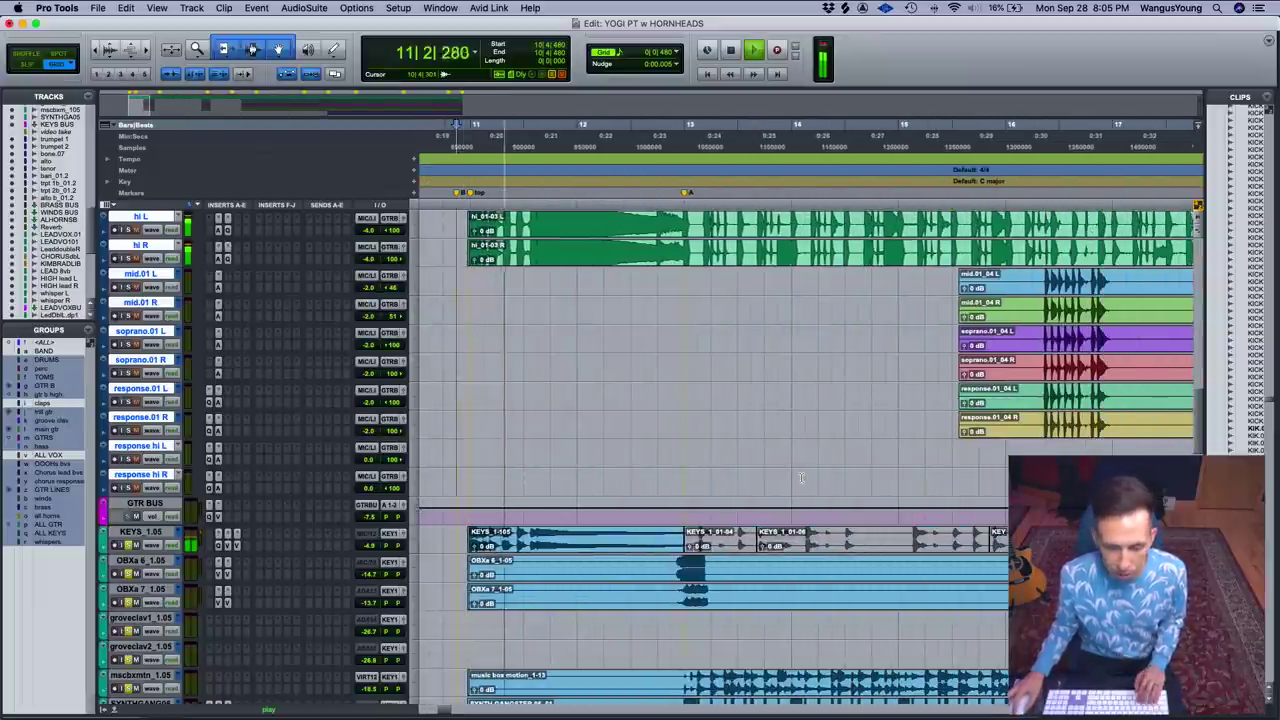
key("super+bracketleft")
scroll(640, 515, "down", 2)
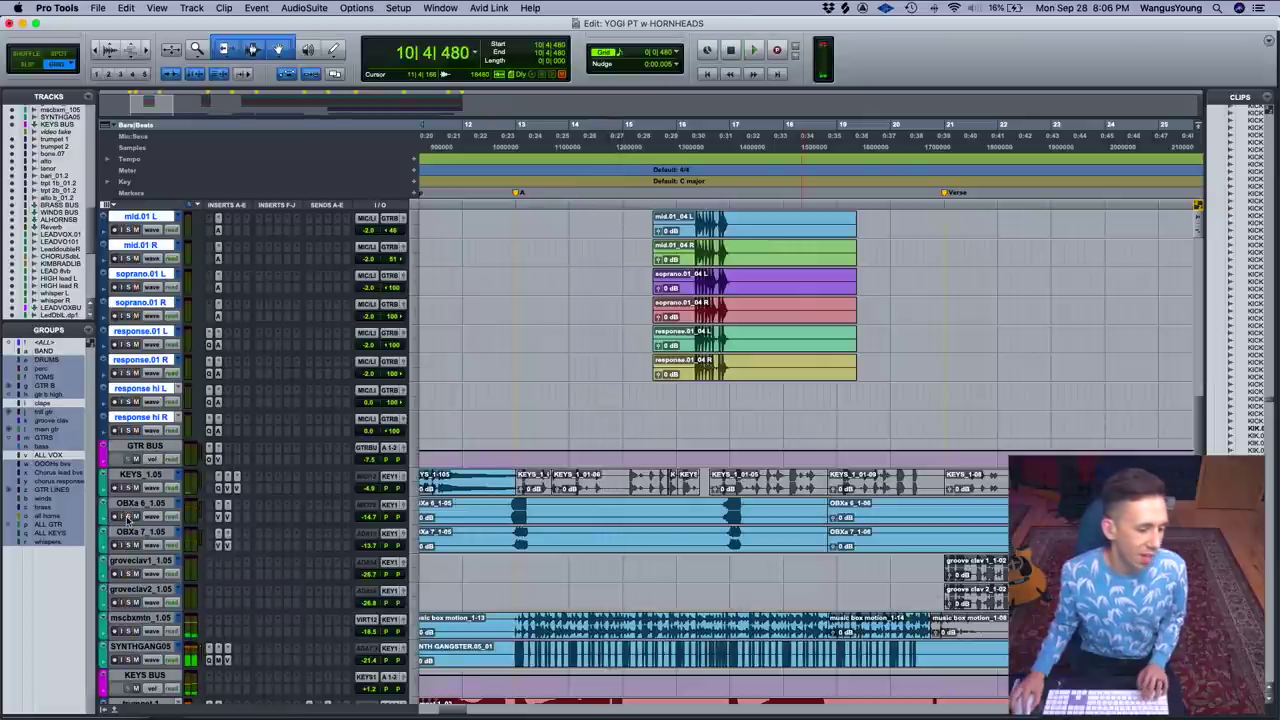
- Play the keyboard channels in the Mix window and solo mscbx_105 and SYNTHG05 one after the other
left_click(503, 505)
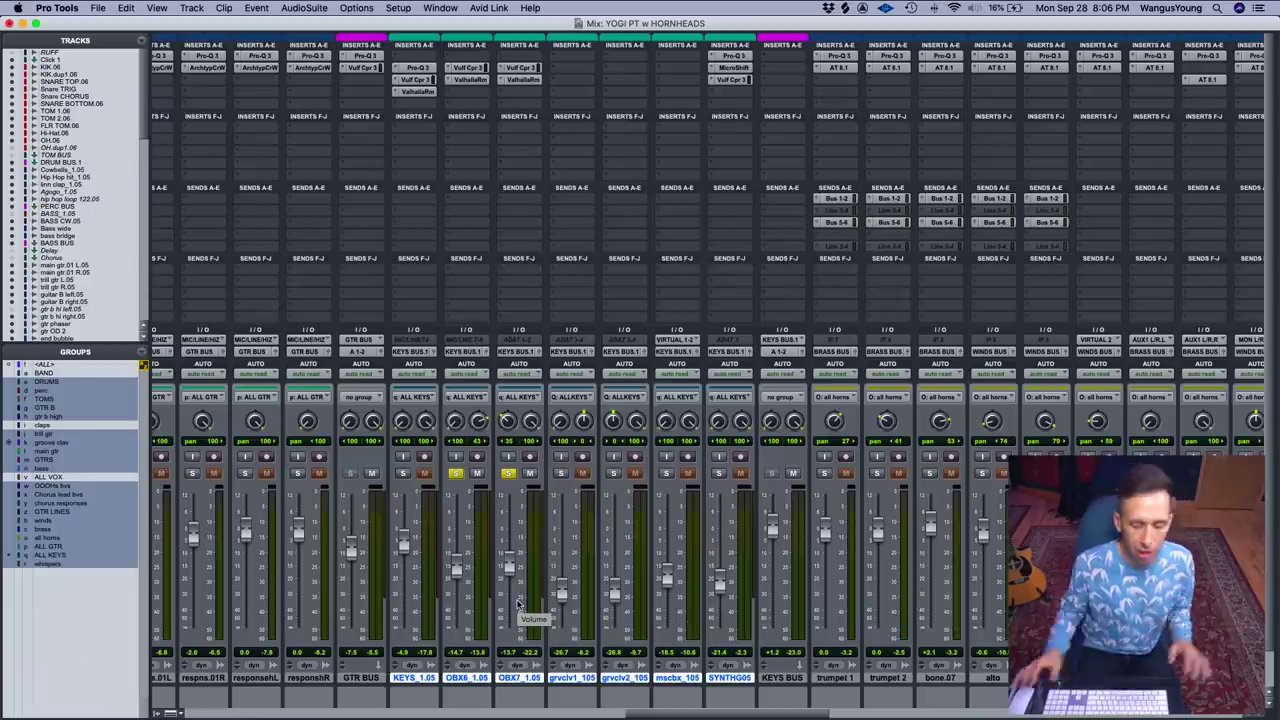
key("space")
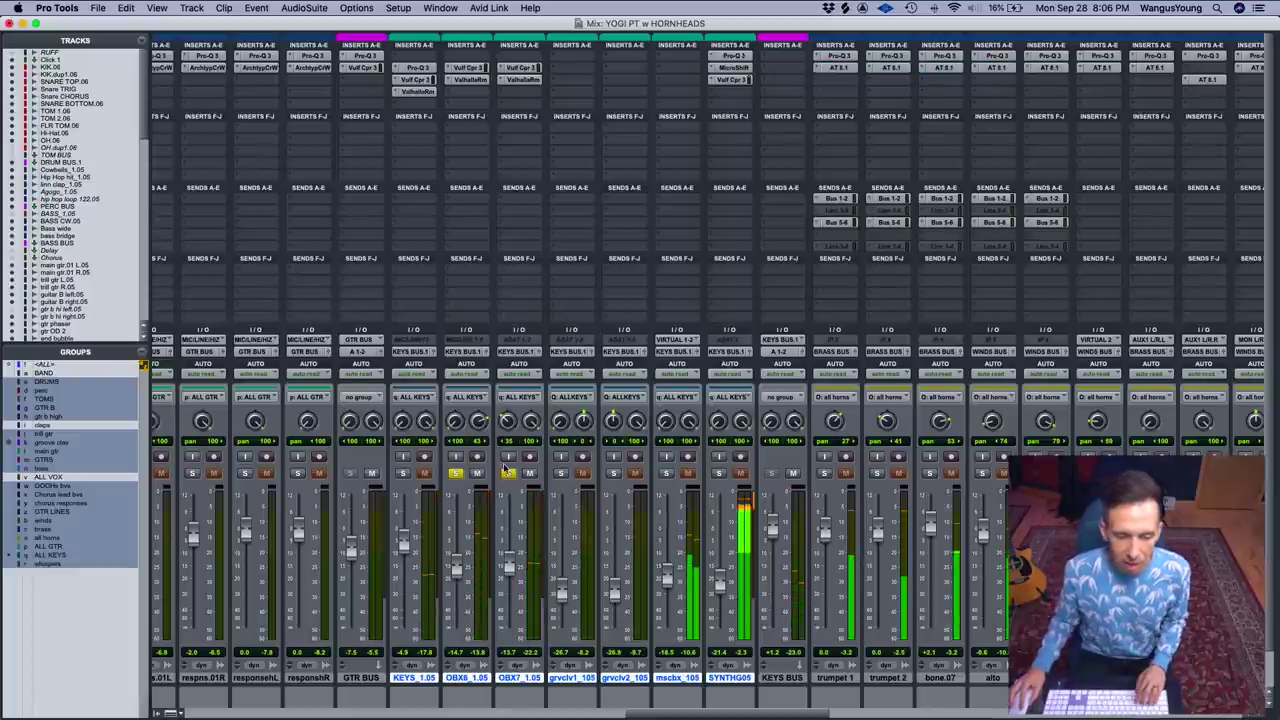
left_click(668, 473)
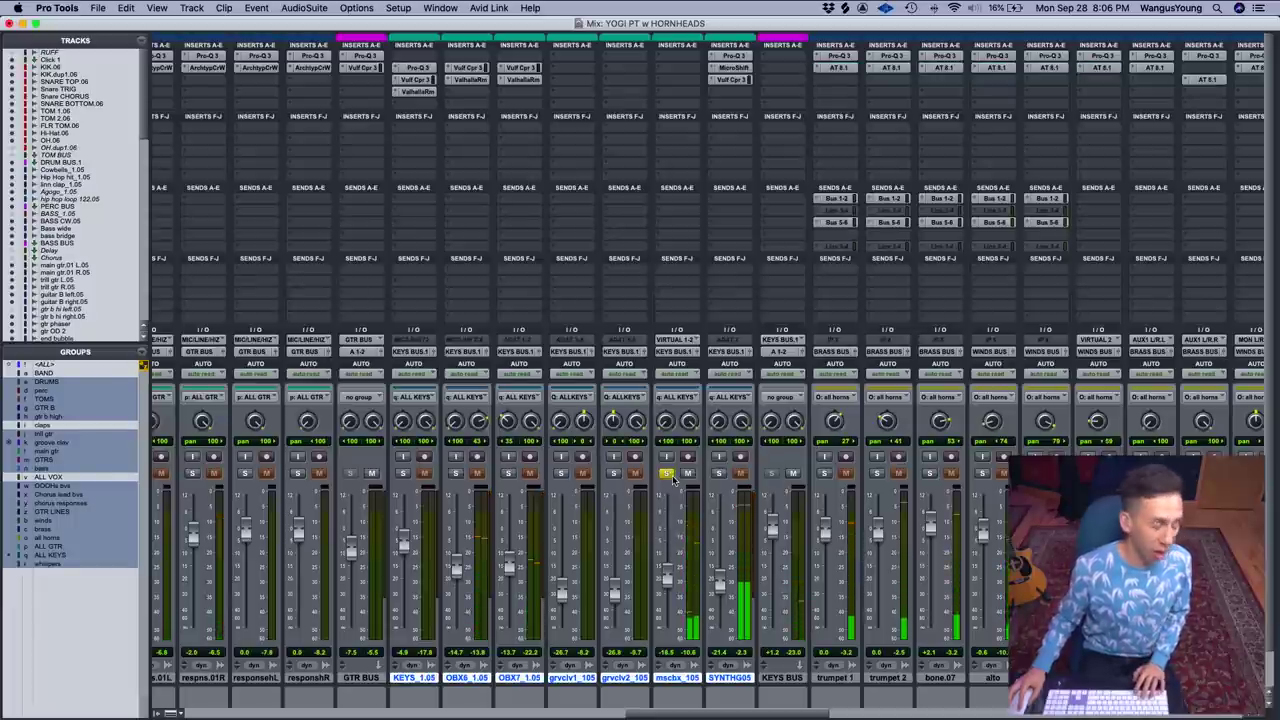
left_click(719, 474)
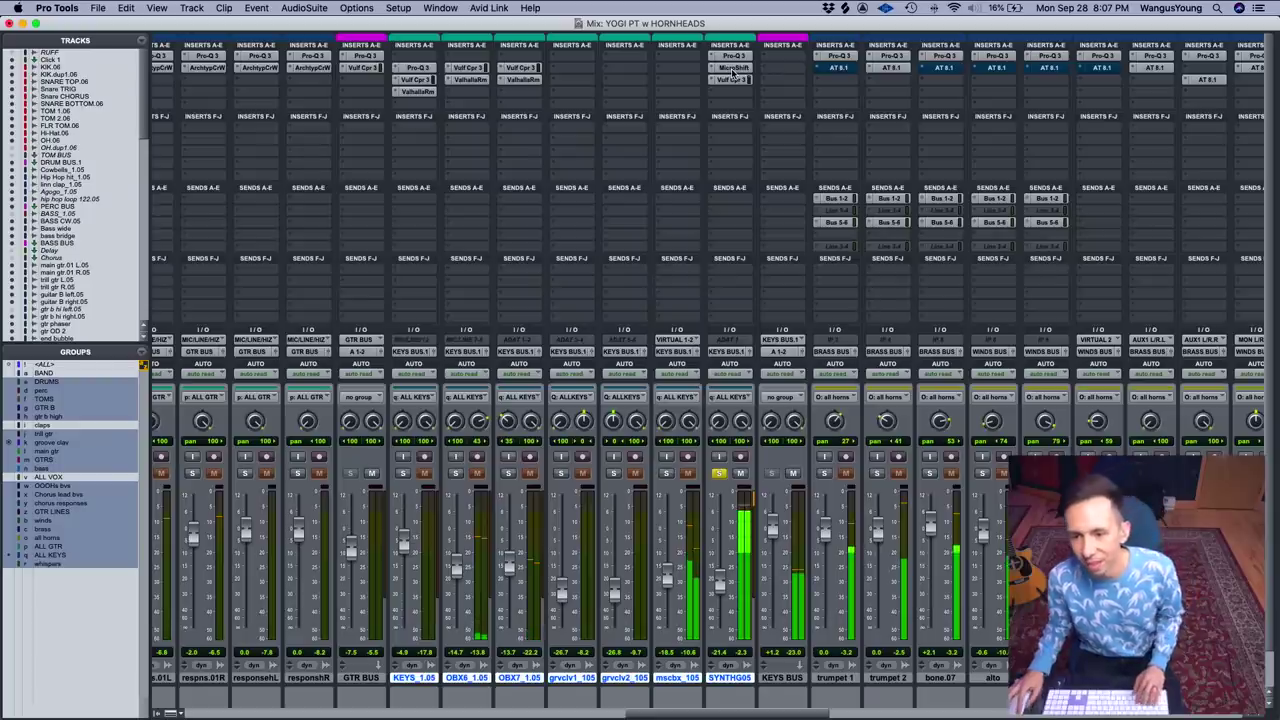
- Open the MicroShift insert on SYNTHG05 to view its settings, and close it again
left_click(732, 68)
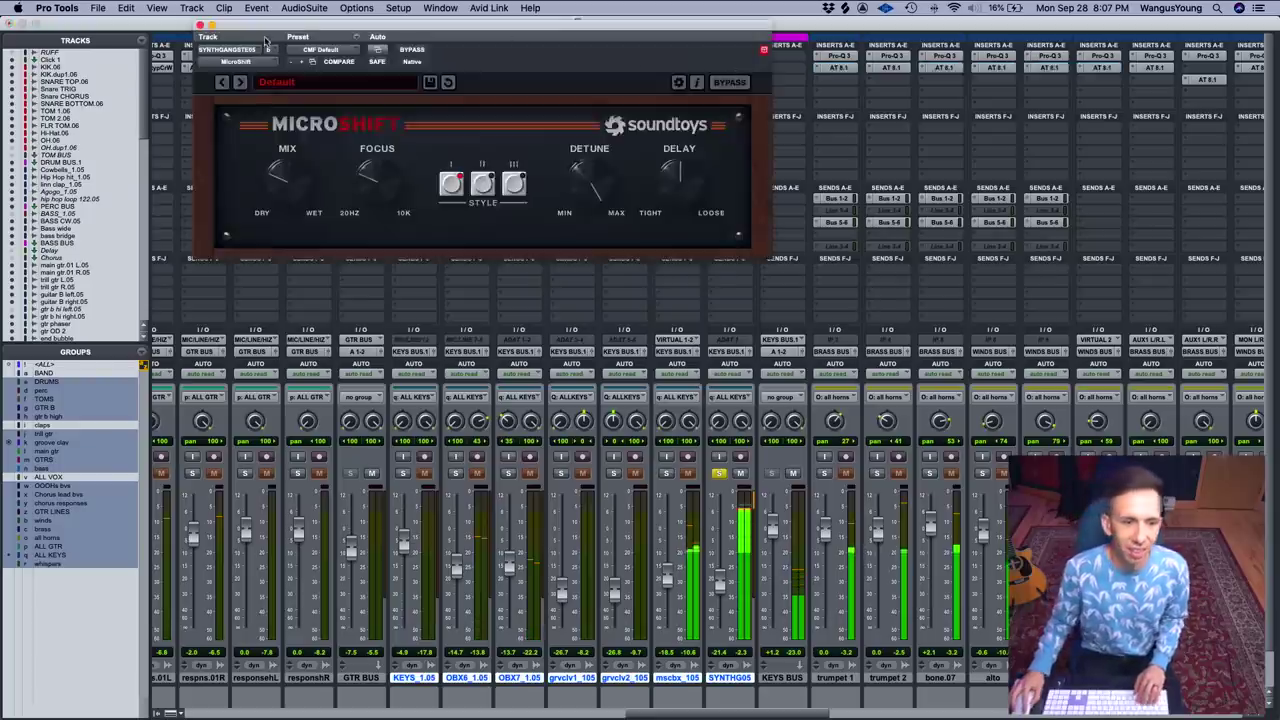
left_click(200, 26)
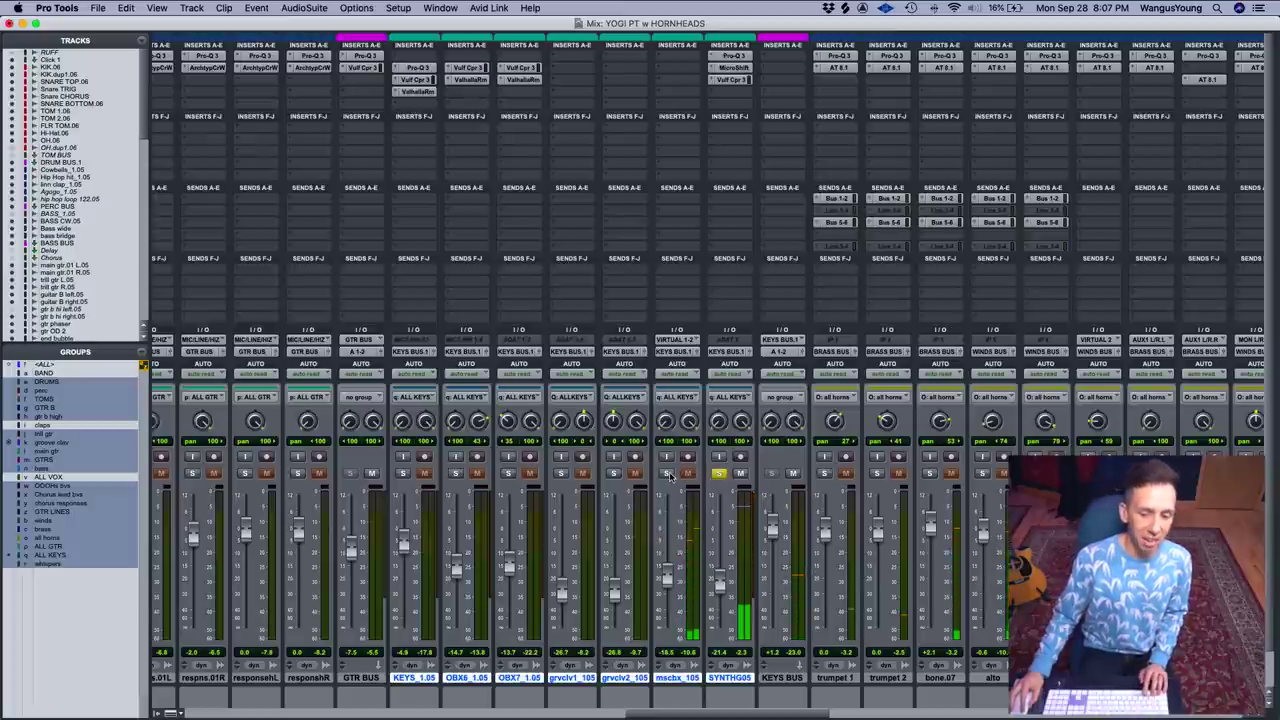
right_click(682, 680)
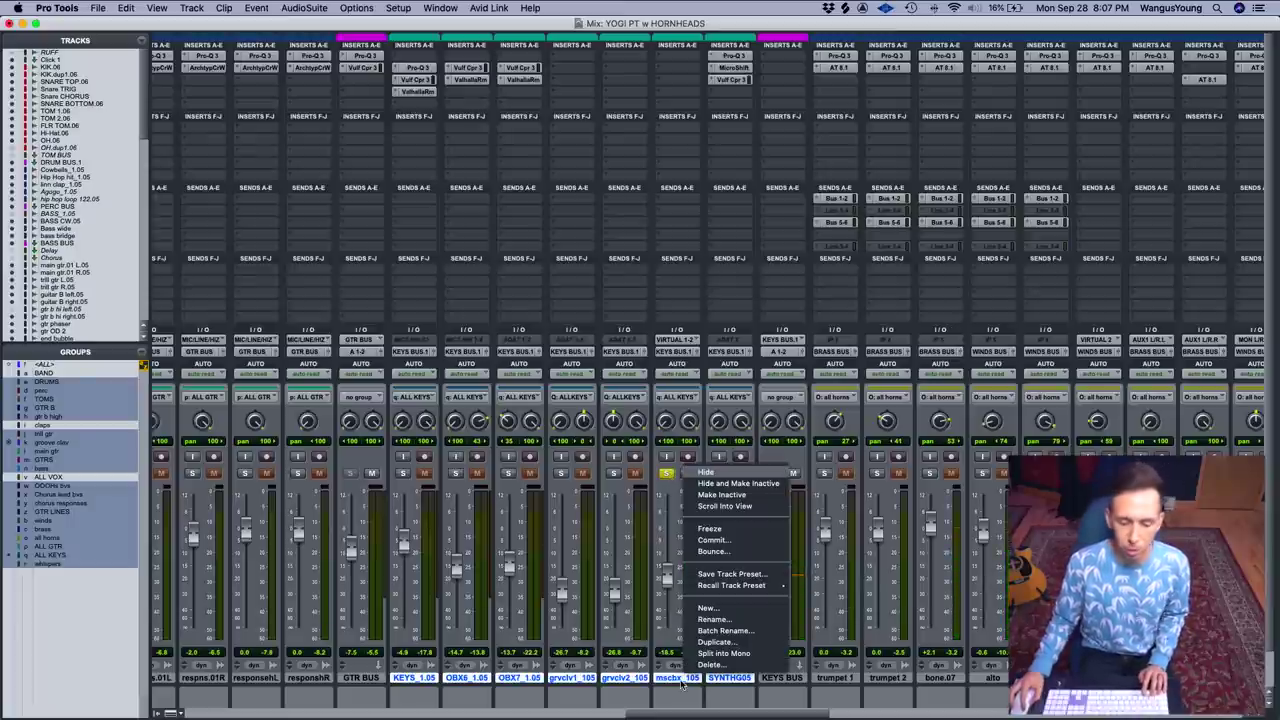
left_click(775, 692)
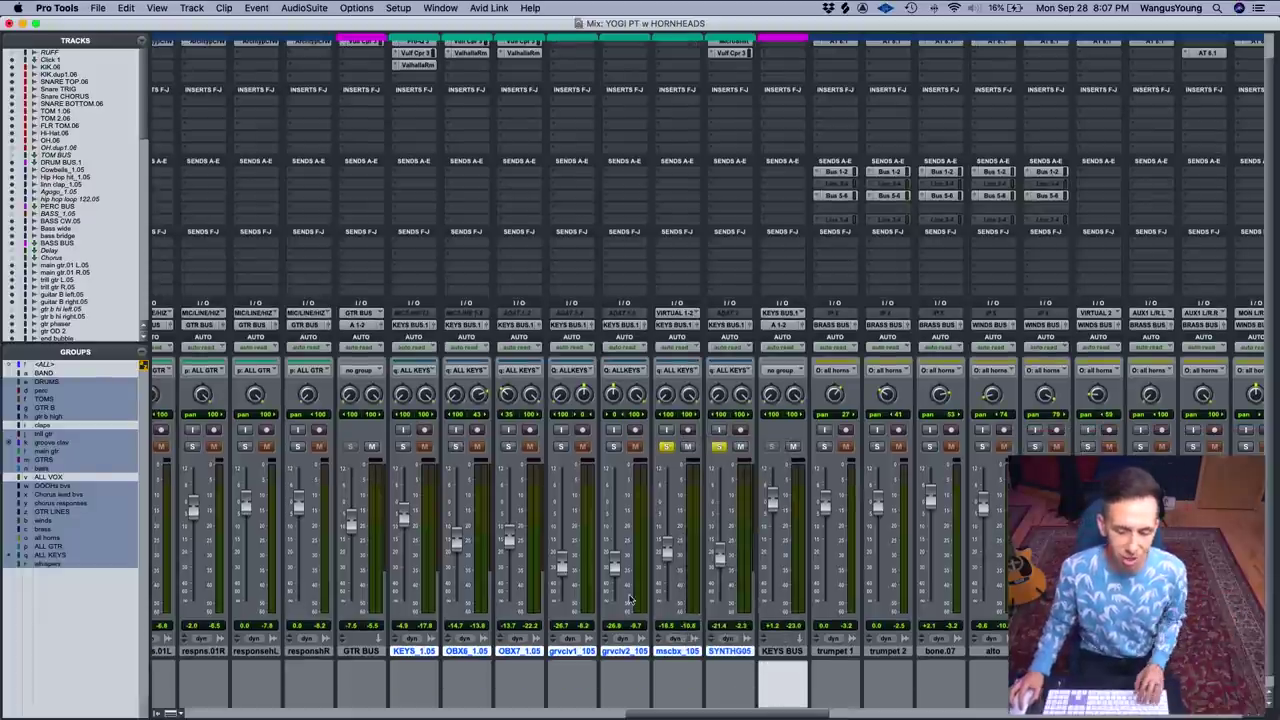
- Play the soloed keyboard channels together and audition the groove clav parts from 28|4|480
key("Return")
key("space")
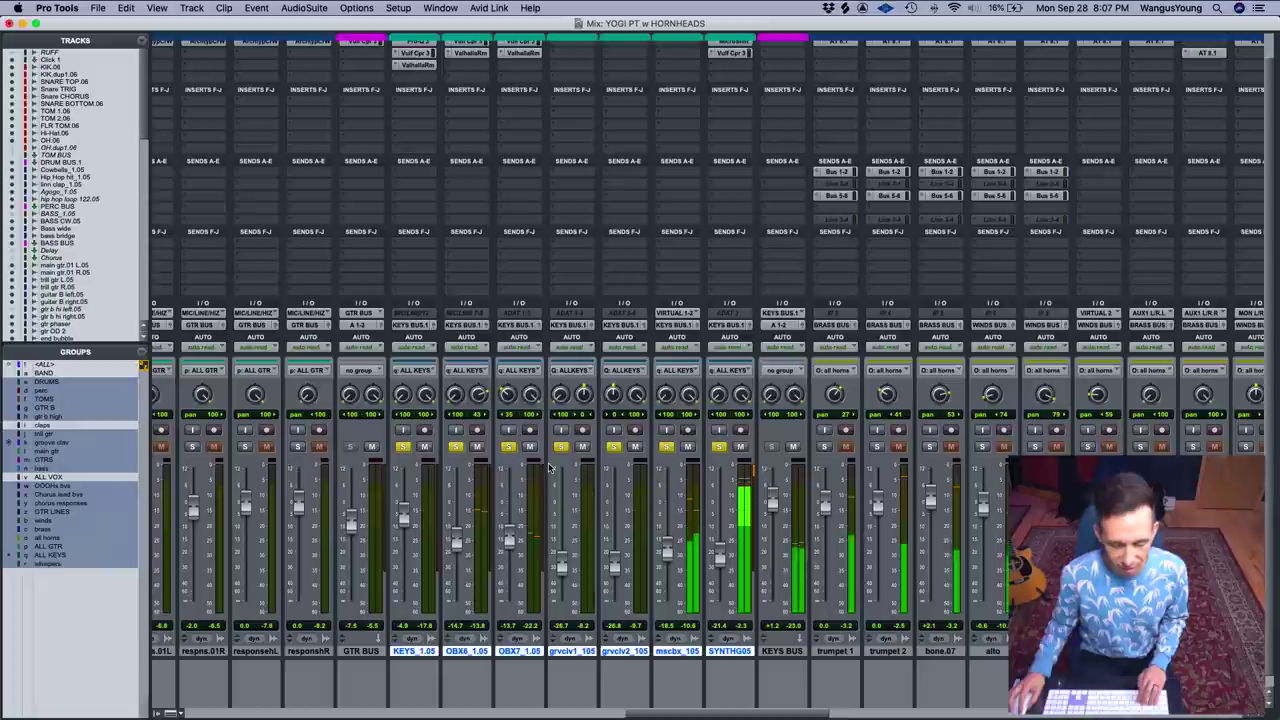
key("super+equal")
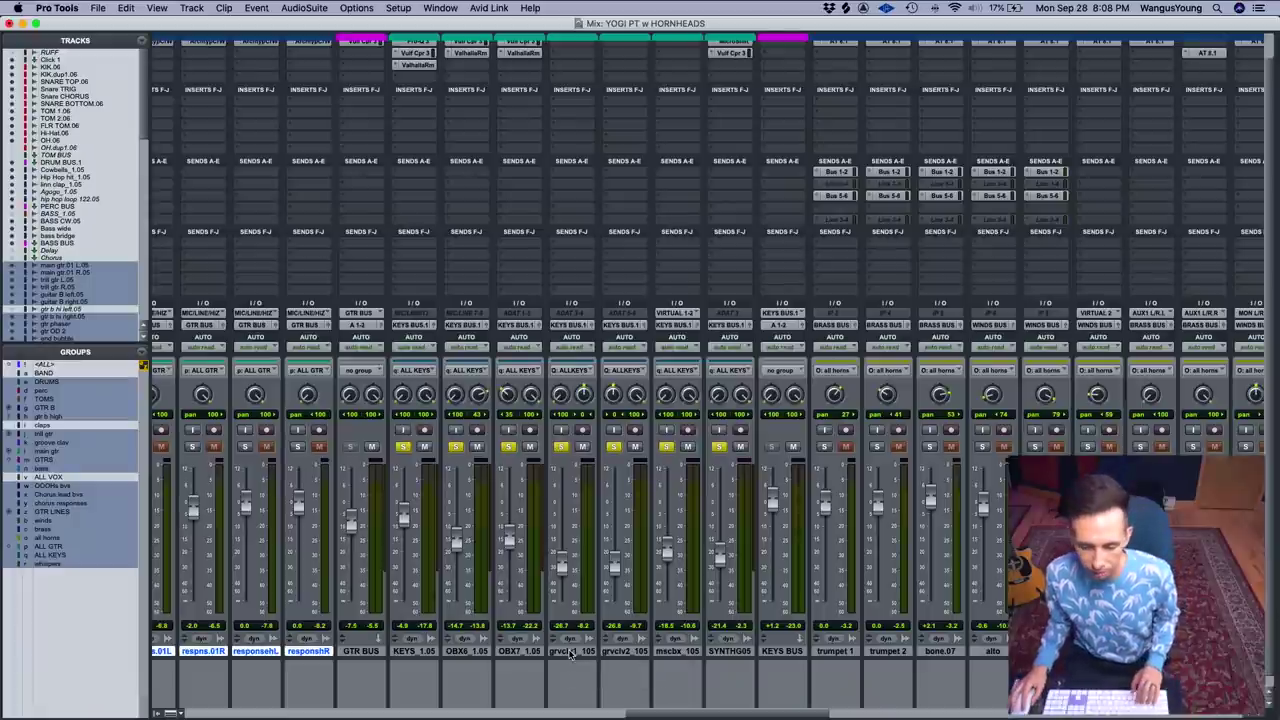
key("super+equal")
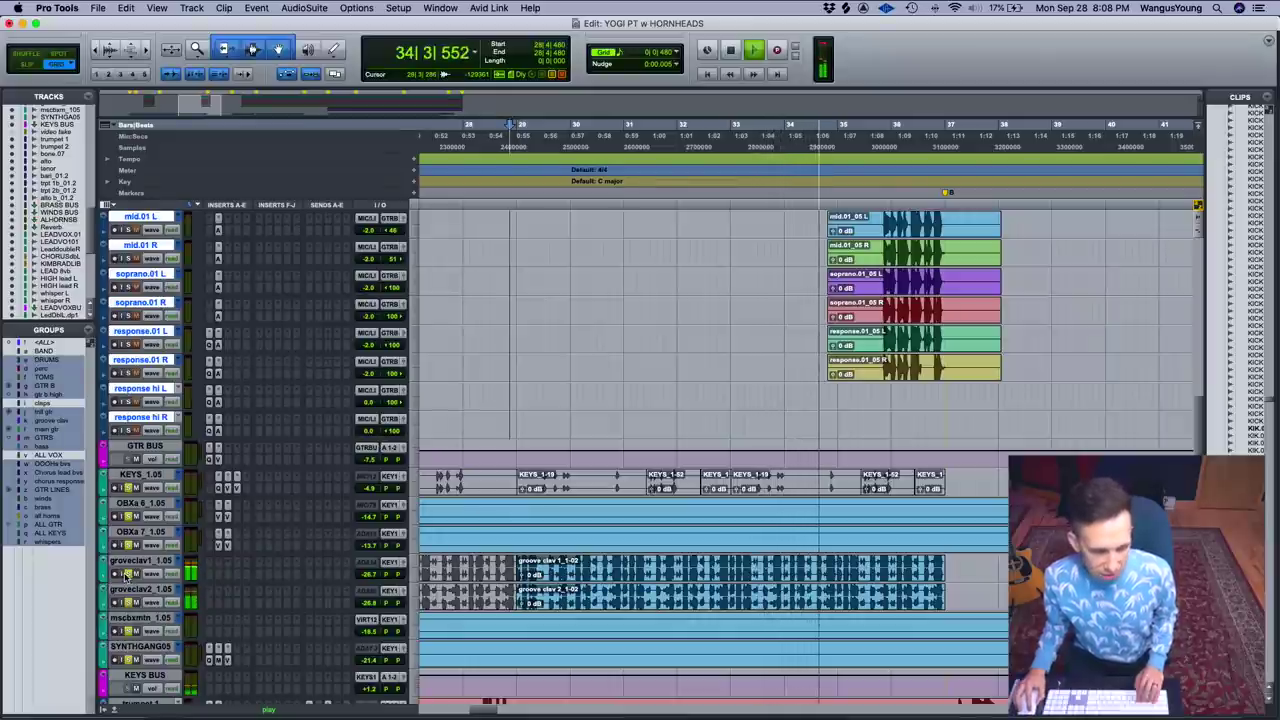
key("space")
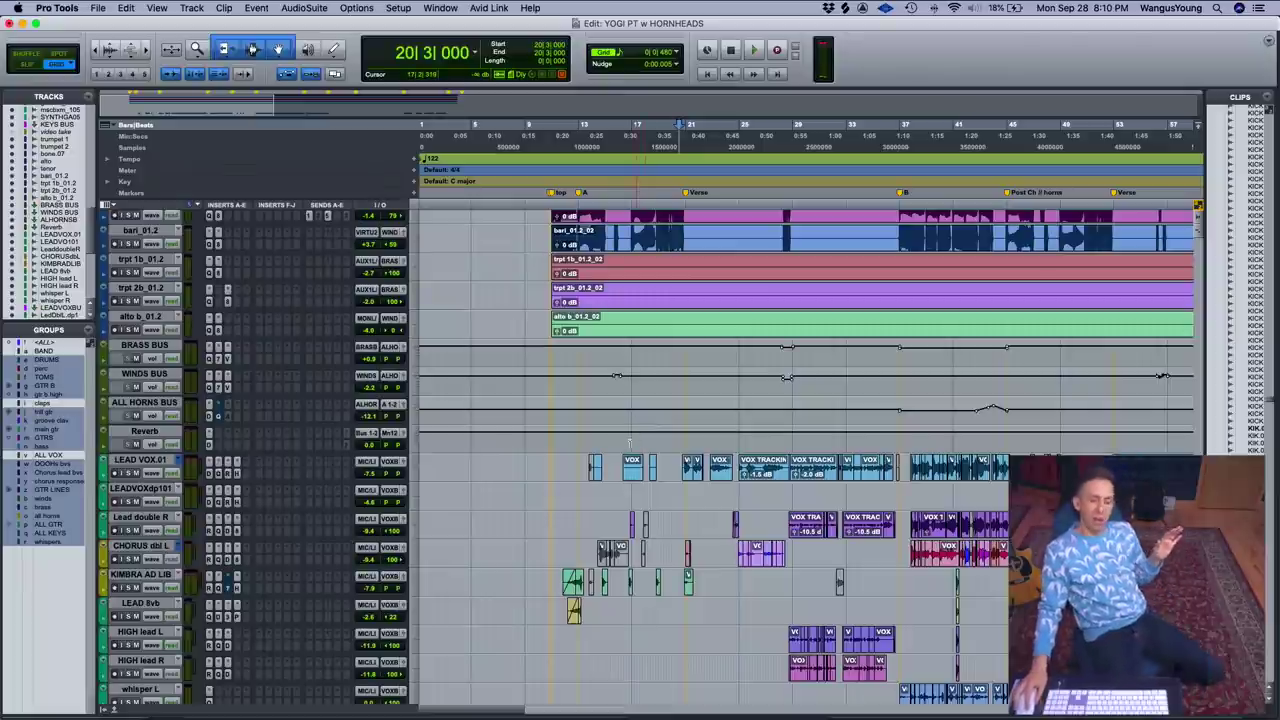
- Look over the lead, double, whisper and backing vocal tracks in the Edit window
scroll(570, 482, "down", 15)
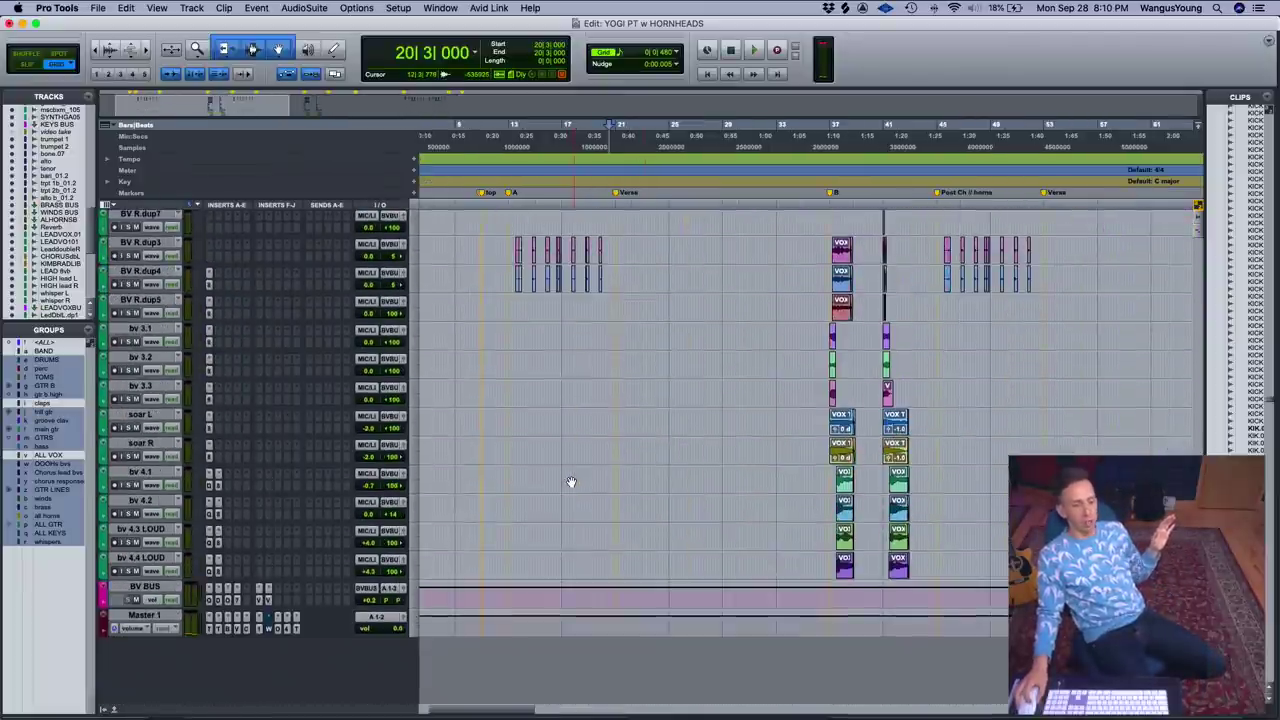
scroll(570, 482, "up", 15)
scroll(570, 482, "down", 12)
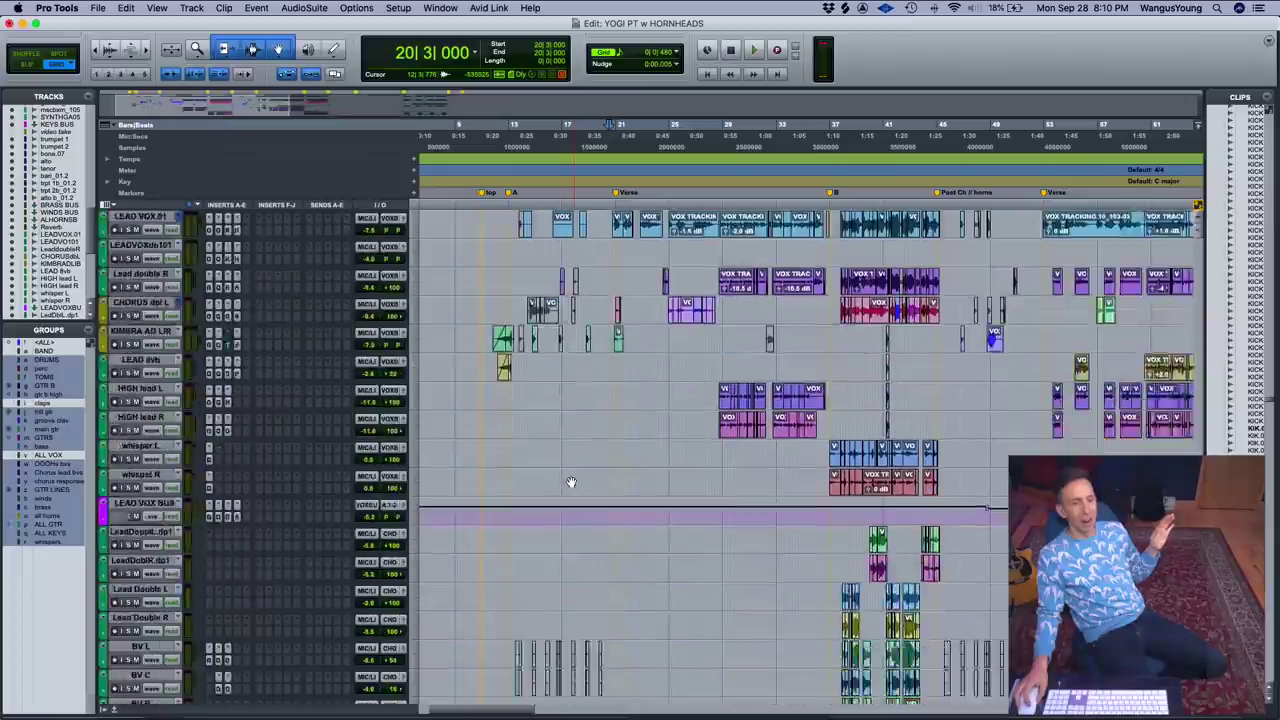
scroll(570, 482, "up", 10)
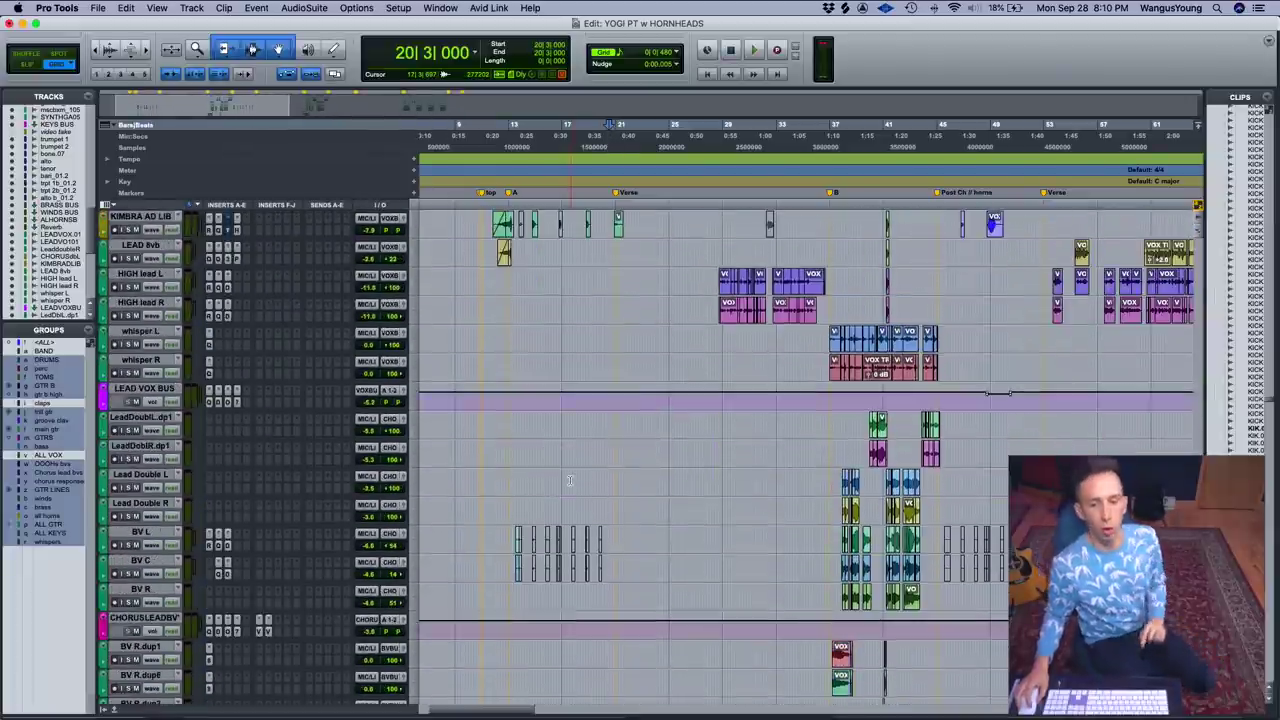
scroll(570, 482, "up", 3)
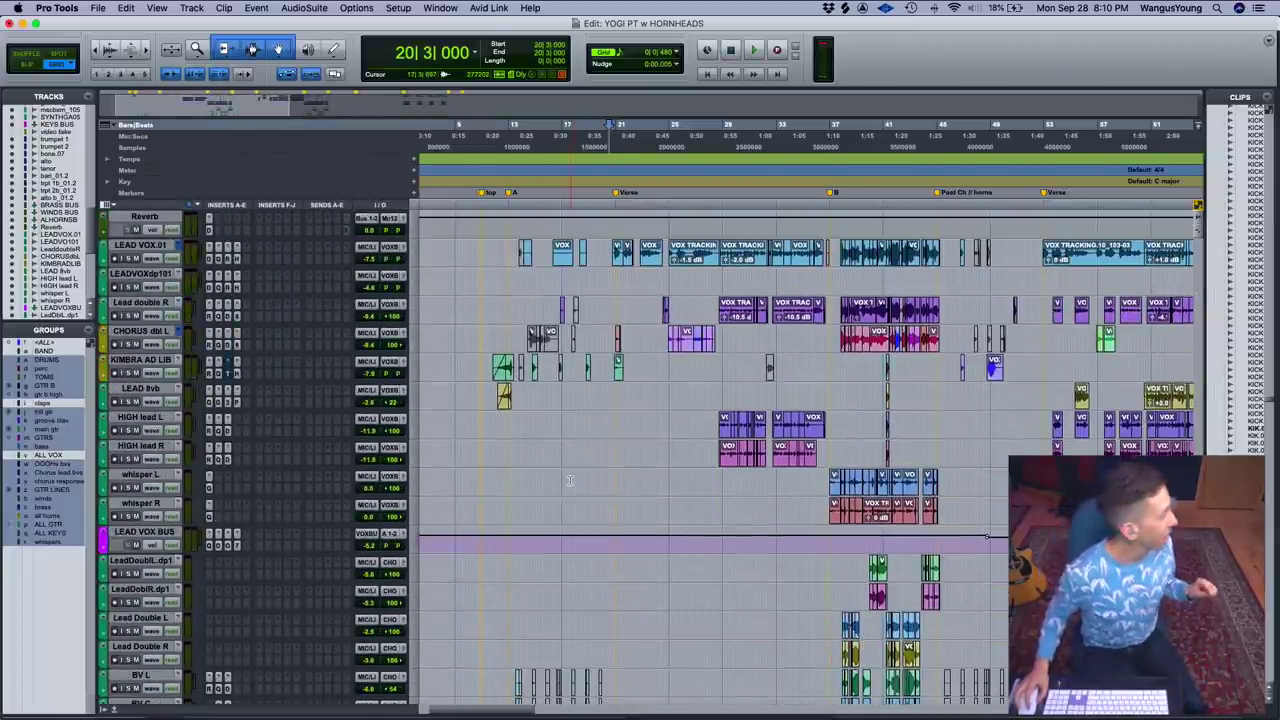